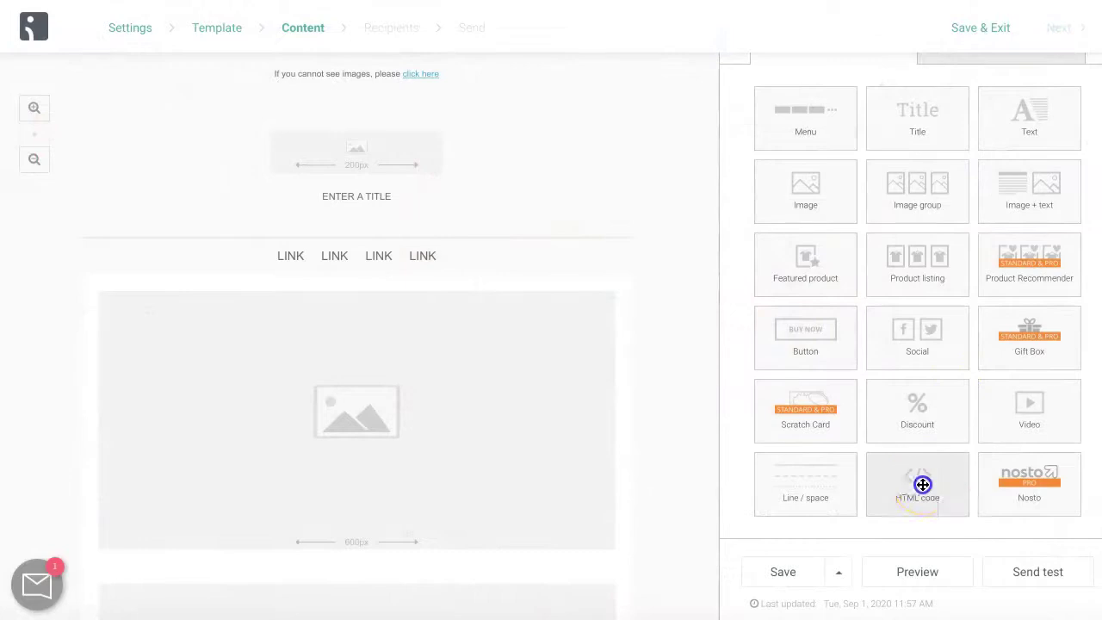
Step: Drag a custom HTML code block from the content blocks onto the Omnisend email canvas
{"action": "left_click_drag", "start_coordinate": [922, 483], "coordinate": [337, 291]}
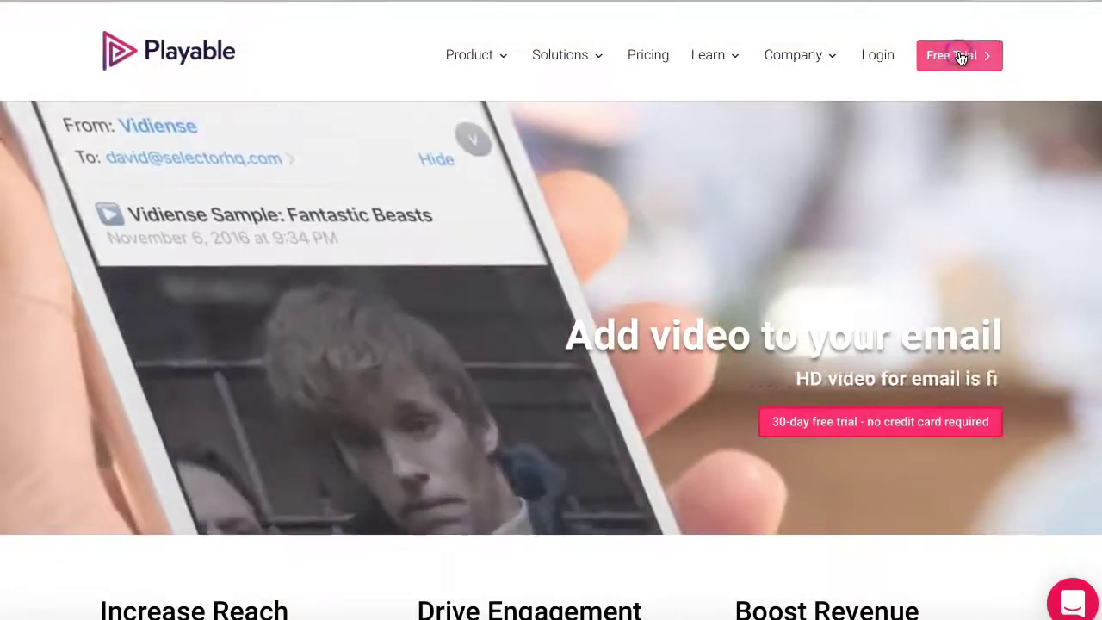
Step: Go from the Playable website through Free Trial to the account's Videos library
{"action": "left_click", "coordinate": [962, 57]}
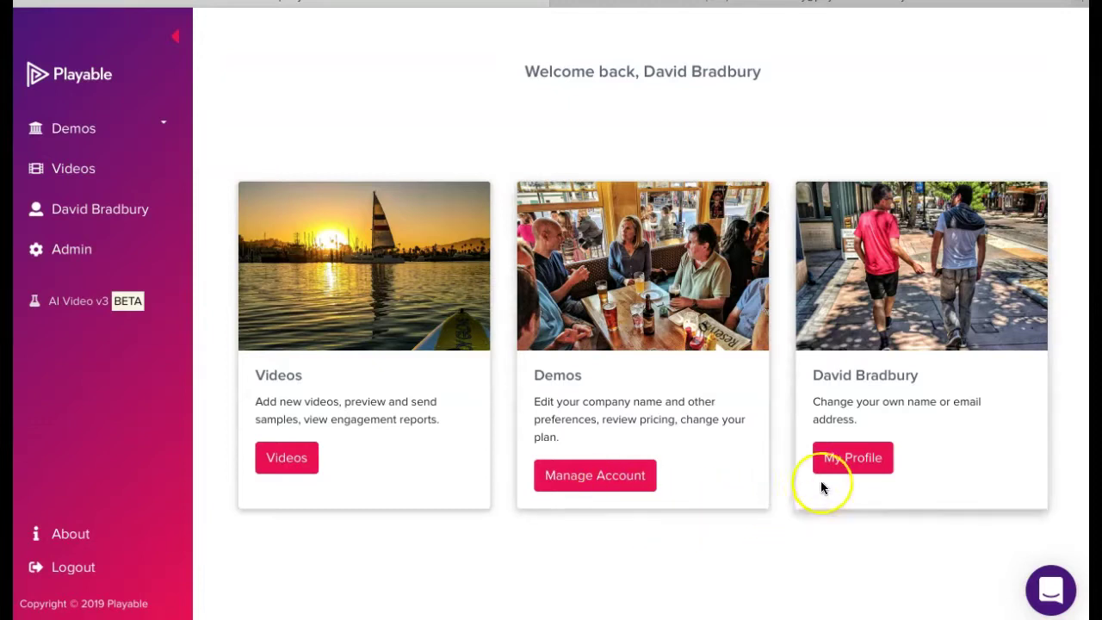
{"action": "left_click", "coordinate": [284, 457]}
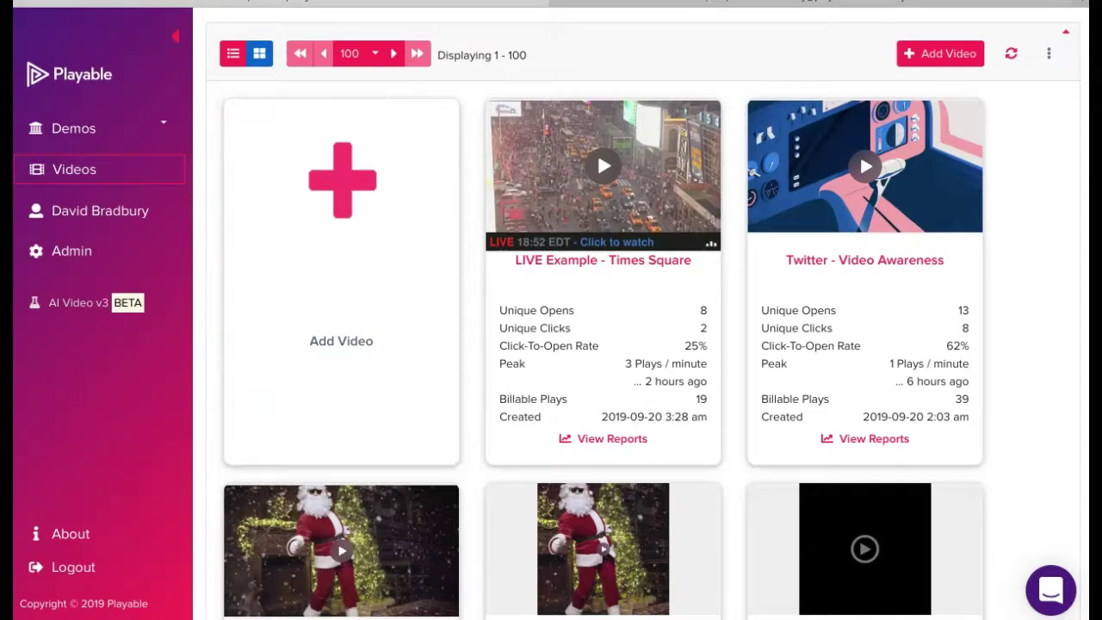
Step: Add a 600 px wide video 'Playable Tutorial' sourced from video email powered by Playable.mp4
{"action": "left_click", "coordinate": [342, 181]}
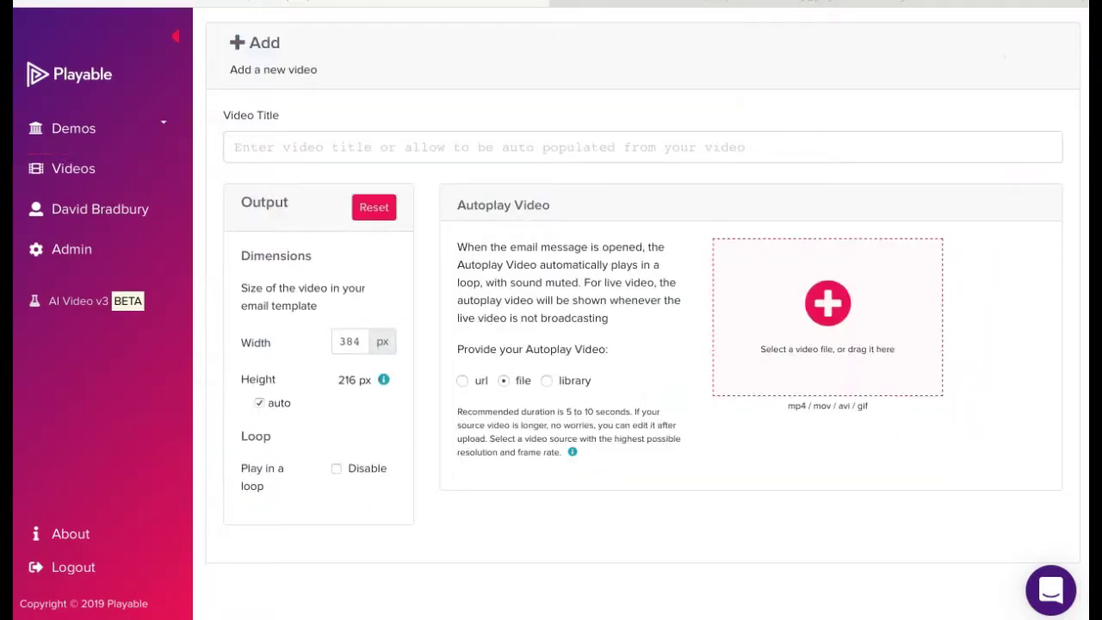
{"action": "left_click", "coordinate": [252, 151]}
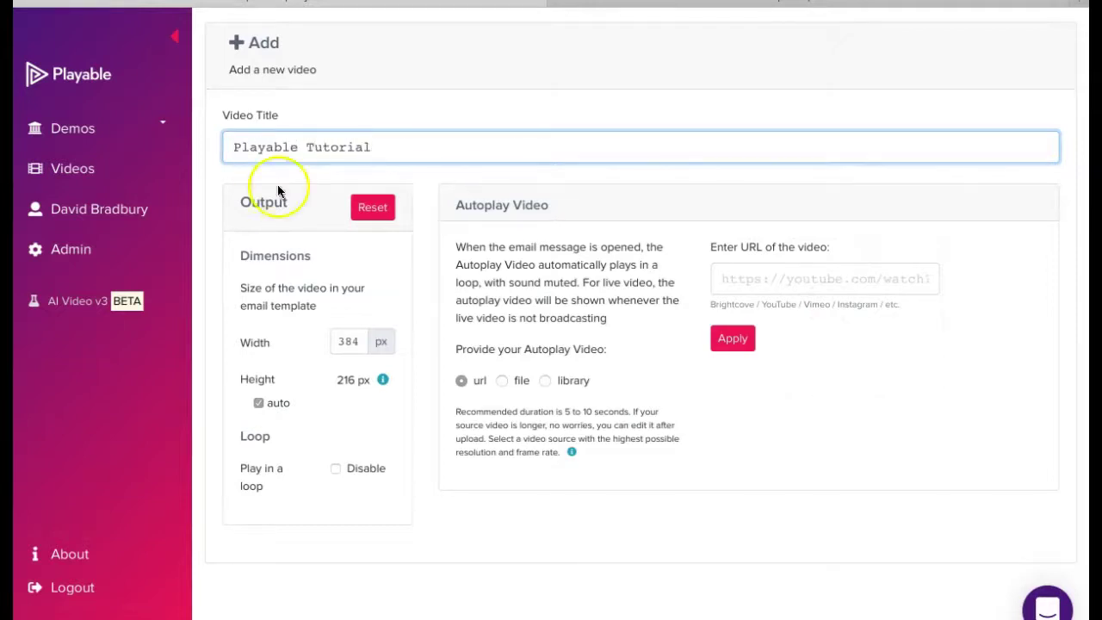
{"action": "left_click", "coordinate": [341, 341]}
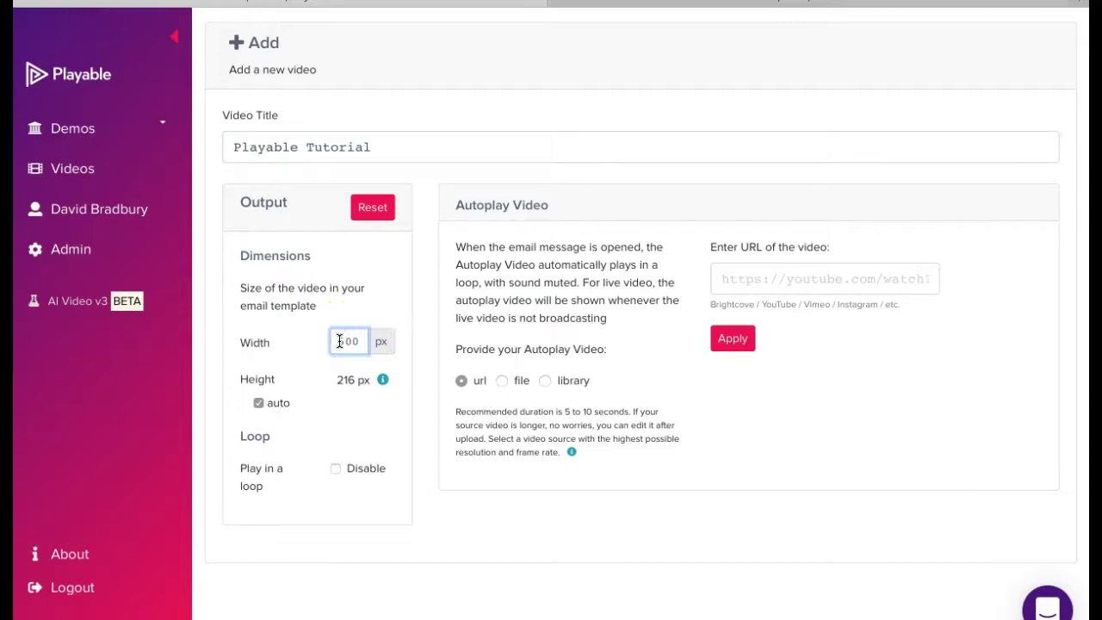
{"action": "type", "text": "600"}
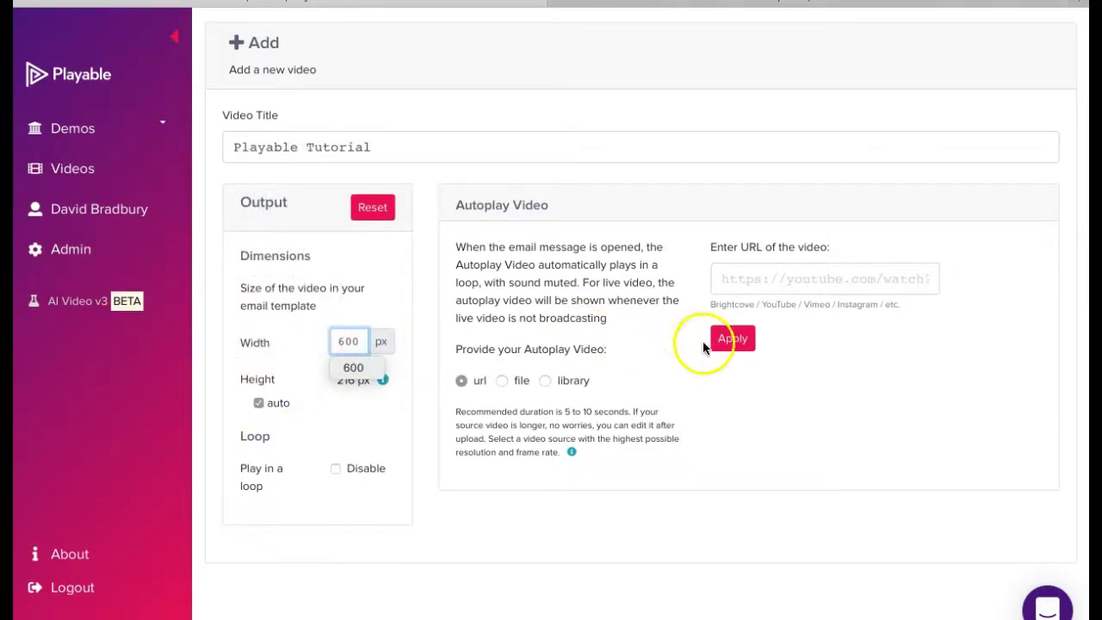
{"action": "left_click", "coordinate": [74, 21]}
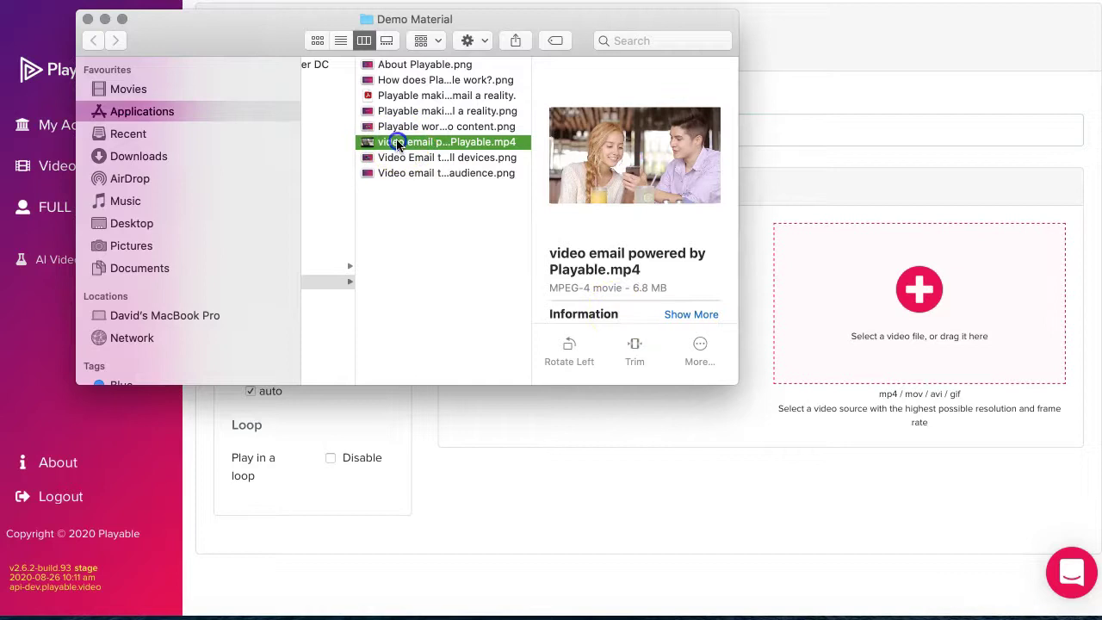
{"action": "left_click_drag", "start_coordinate": [396, 144], "coordinate": [801, 291]}
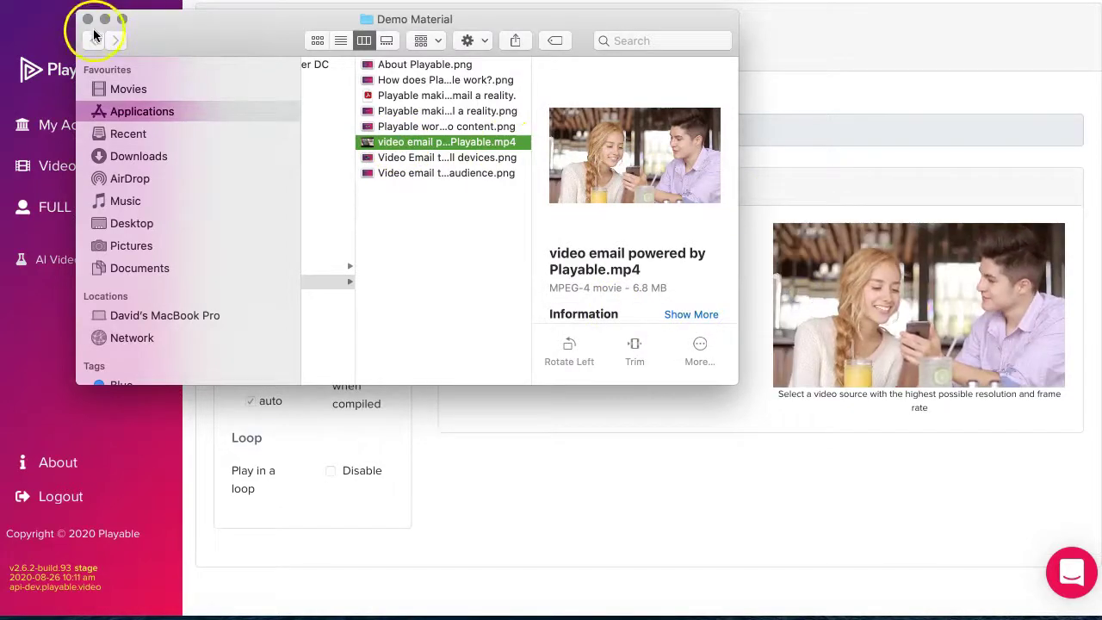
{"action": "left_click", "coordinate": [88, 19]}
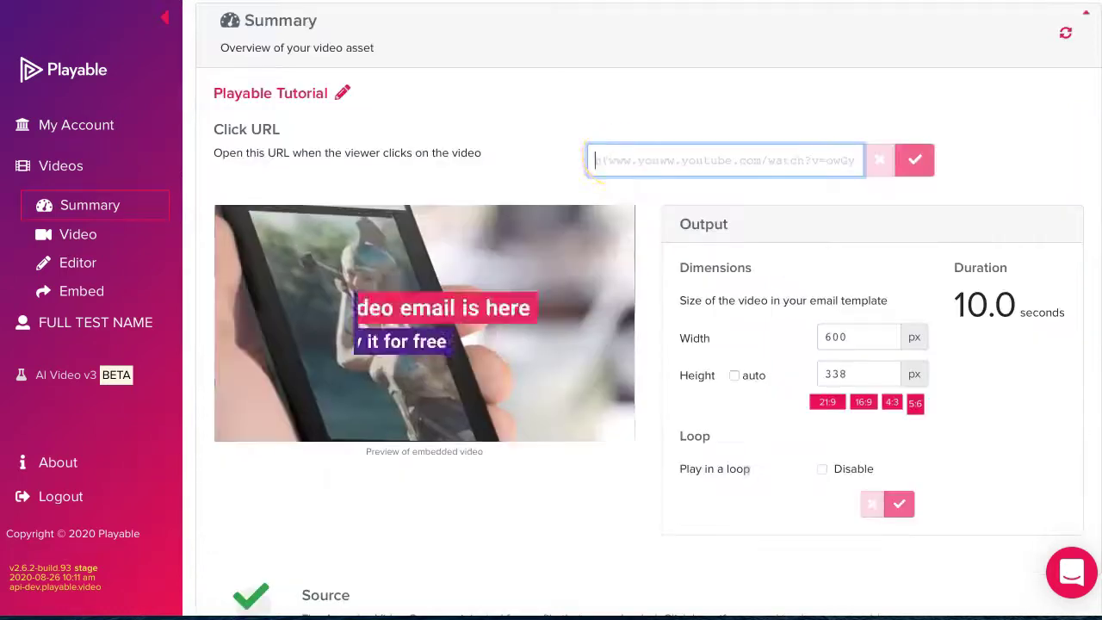
{"action": "left_click", "coordinate": [611, 158]}
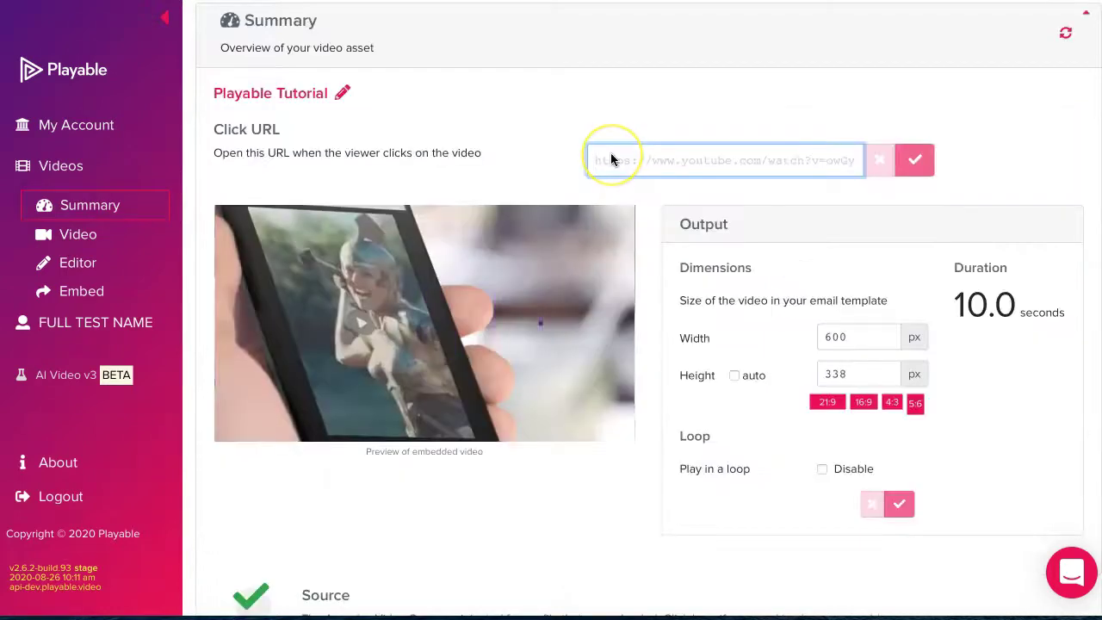
{"action": "type", "text": "https://playable.video"}
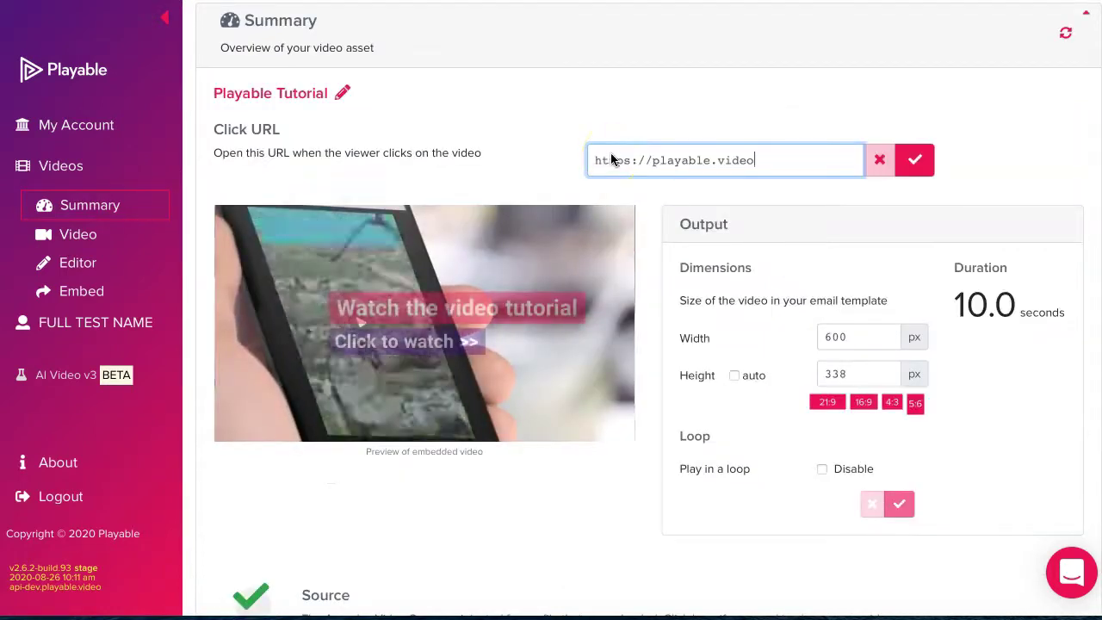
{"action": "left_click", "coordinate": [914, 165]}
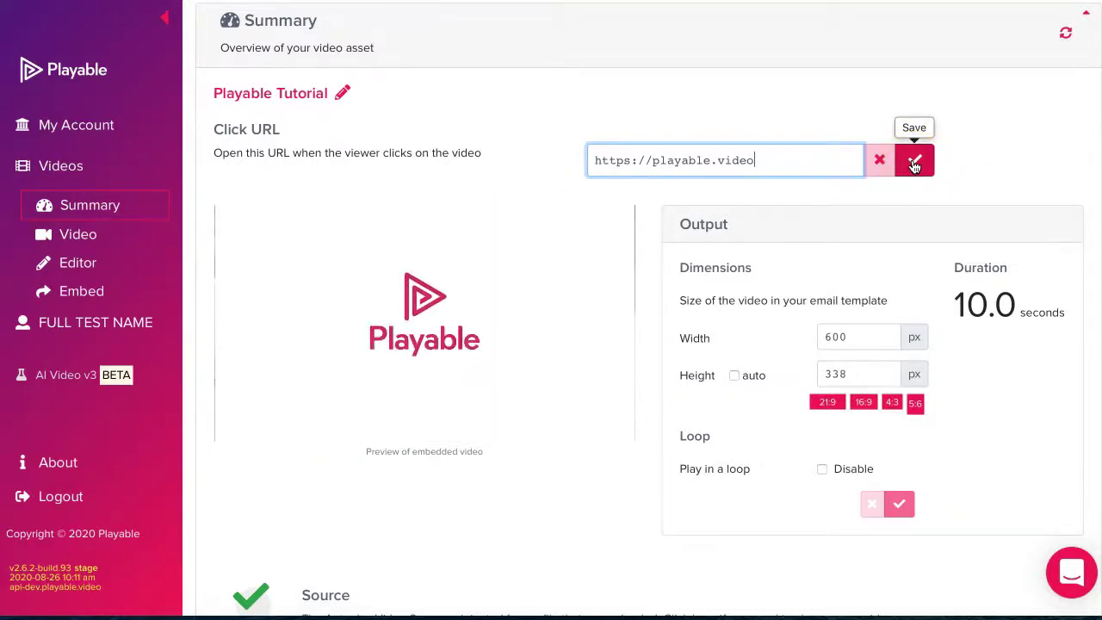
{"action": "left_click", "coordinate": [914, 161]}
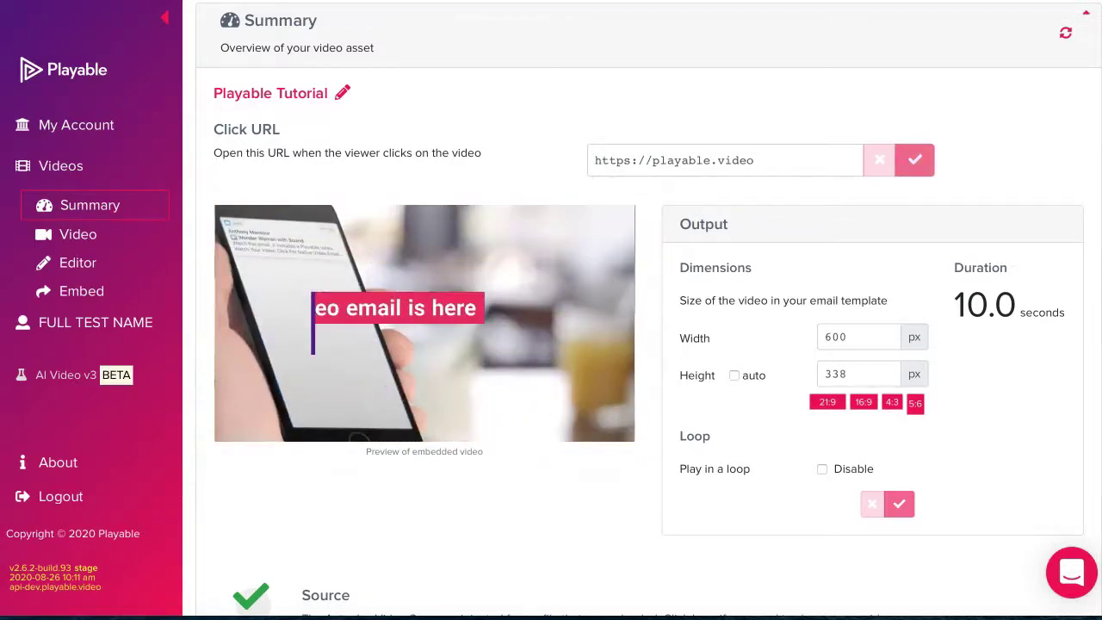
{"action": "left_click", "coordinate": [273, 384]}
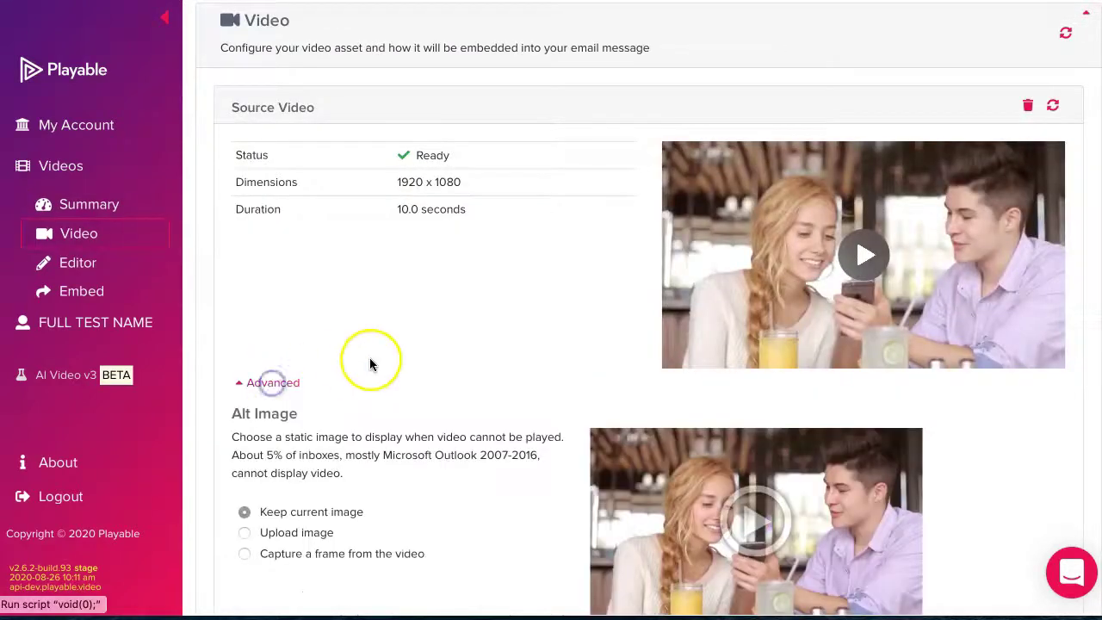
Step: Capture the video frame at 0:03 as the alt image, then open the Editor
{"action": "scroll", "coordinate": [369, 357], "scroll_direction": "down", "scroll_amount": 2}
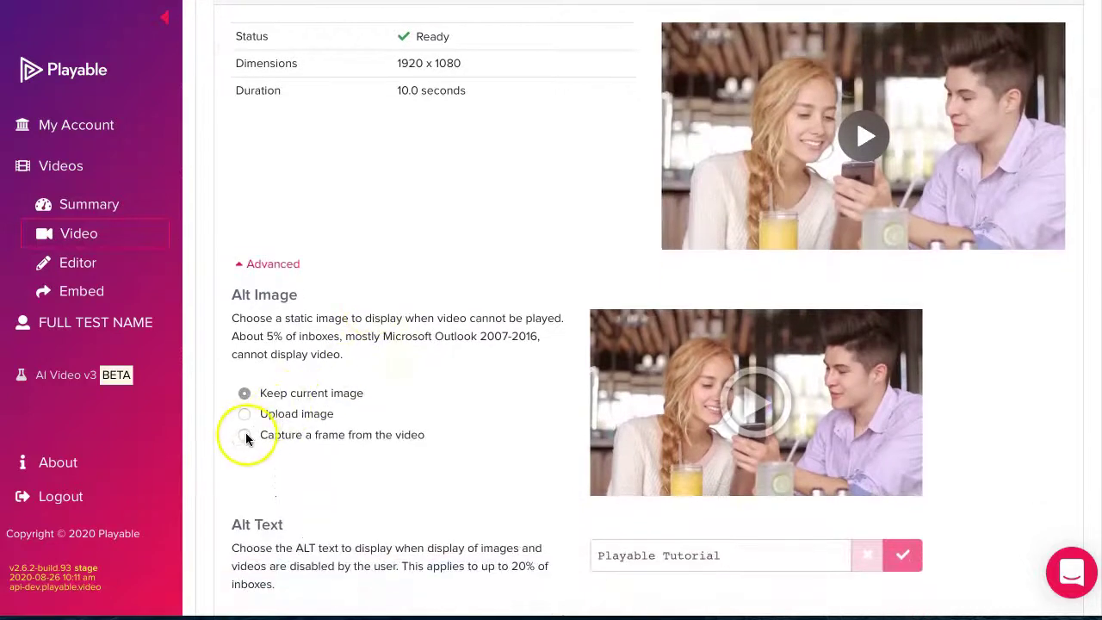
{"action": "left_click", "coordinate": [245, 433]}
{"action": "left_click", "coordinate": [854, 152]}
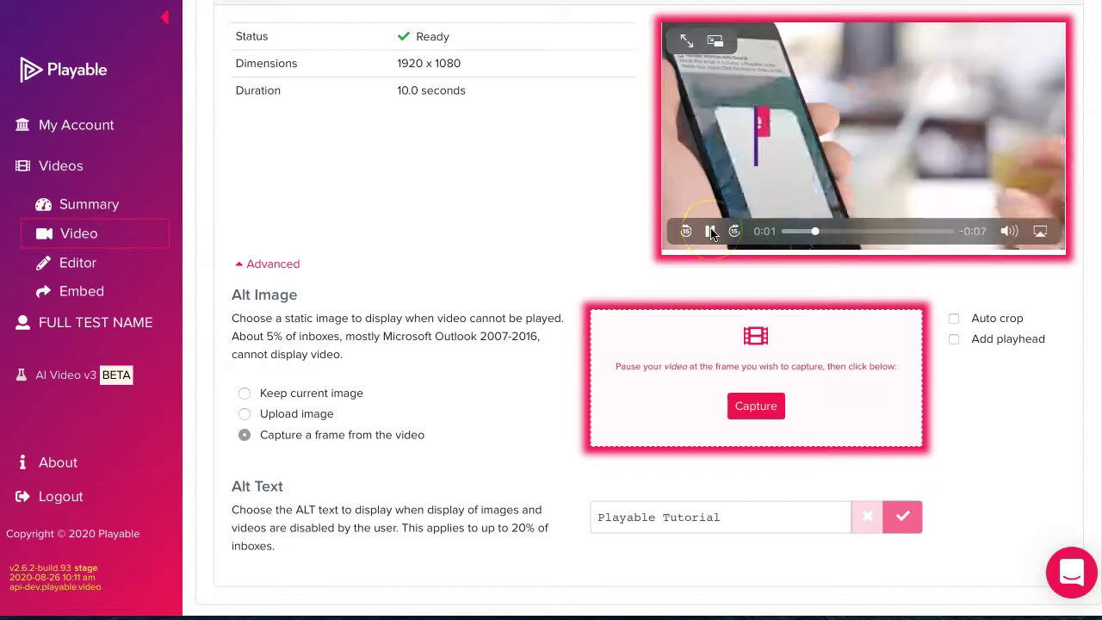
{"action": "left_click", "coordinate": [711, 231]}
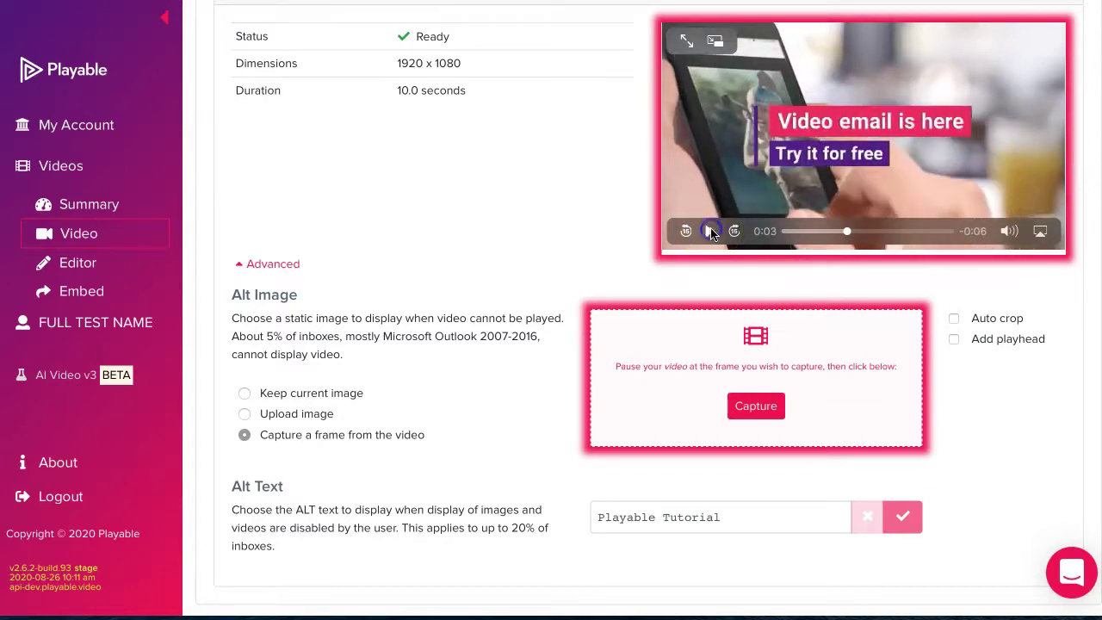
{"action": "left_click", "coordinate": [750, 409]}
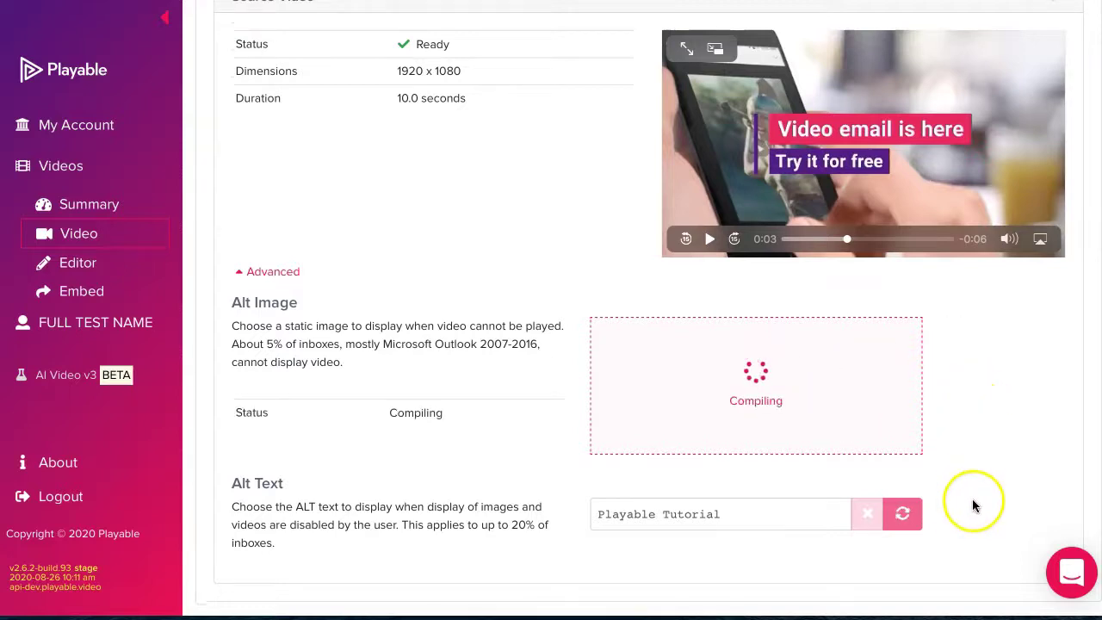
{"action": "left_click", "coordinate": [78, 266]}
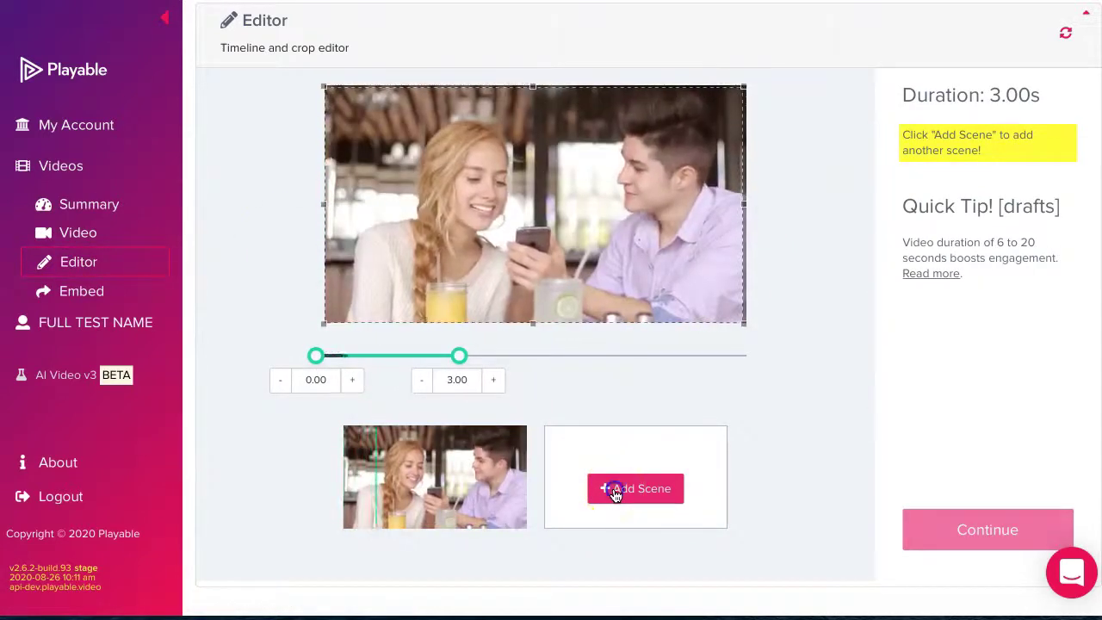
Step: Add a second scene trimmed to run from 1.69 to 6.90 seconds, then continue
{"action": "left_click", "coordinate": [617, 491]}
{"action": "left_click_drag", "start_coordinate": [585, 360], "coordinate": [626, 360]}
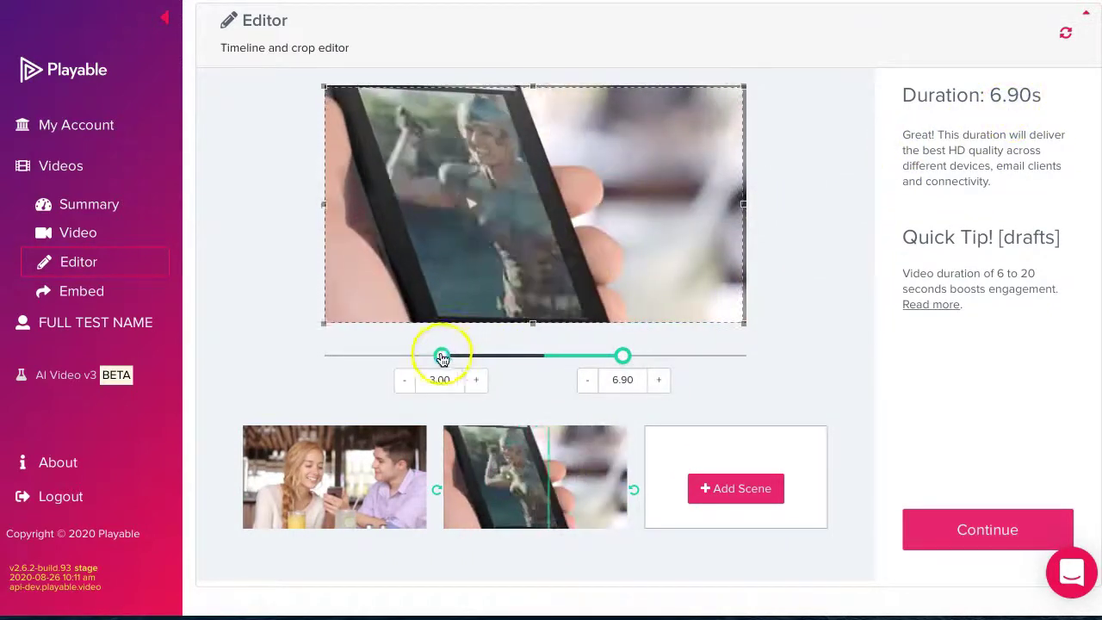
{"action": "left_click_drag", "start_coordinate": [440, 355], "coordinate": [386, 355]}
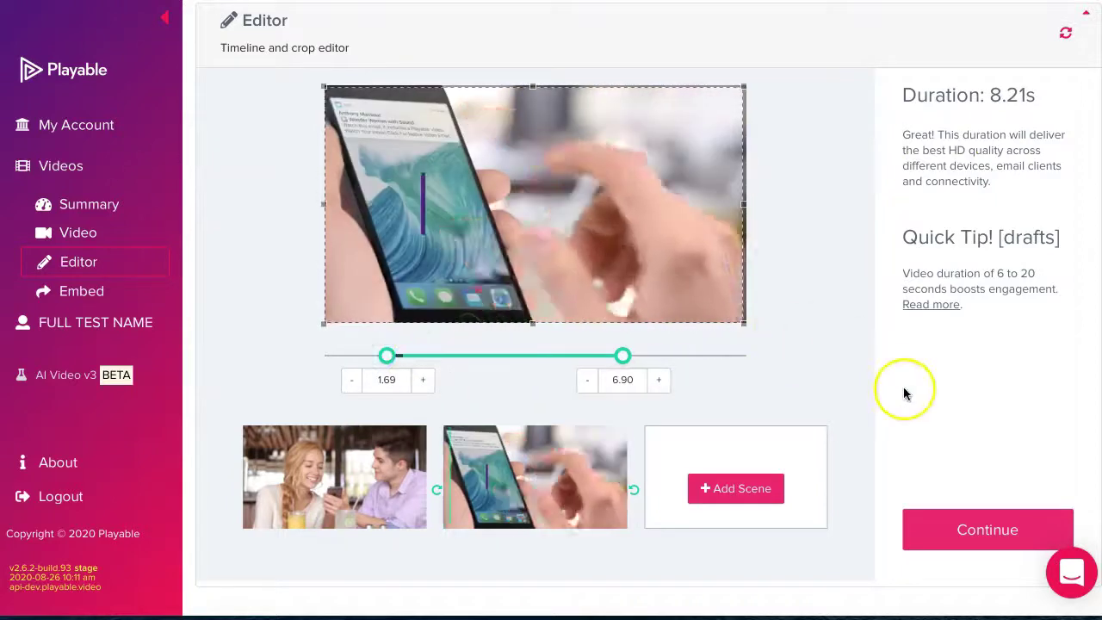
{"action": "left_click", "coordinate": [977, 528]}
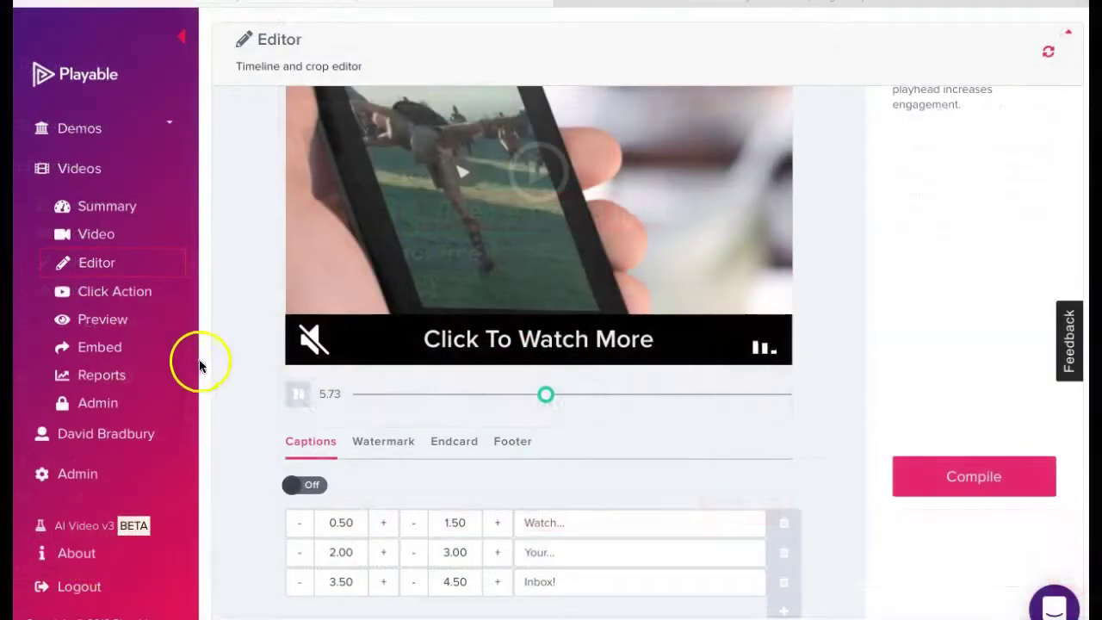
Step: Turn captions off and review Watermark, Endcard and Footer, keeping footer text 'Click To Watch More'
{"action": "left_click", "coordinate": [311, 486]}
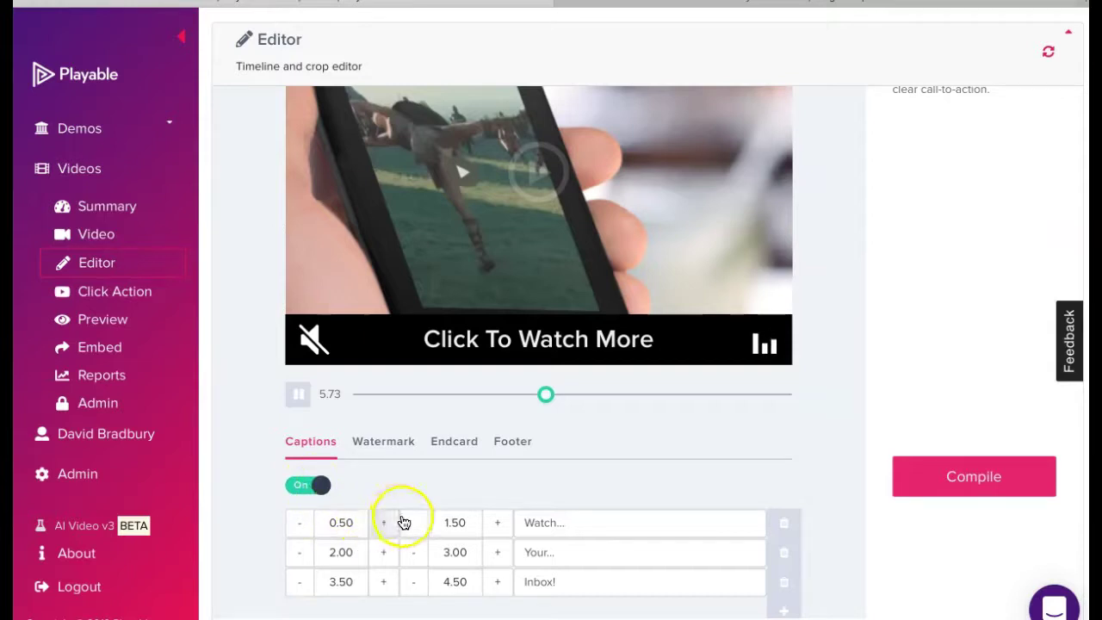
{"action": "left_click", "coordinate": [395, 450]}
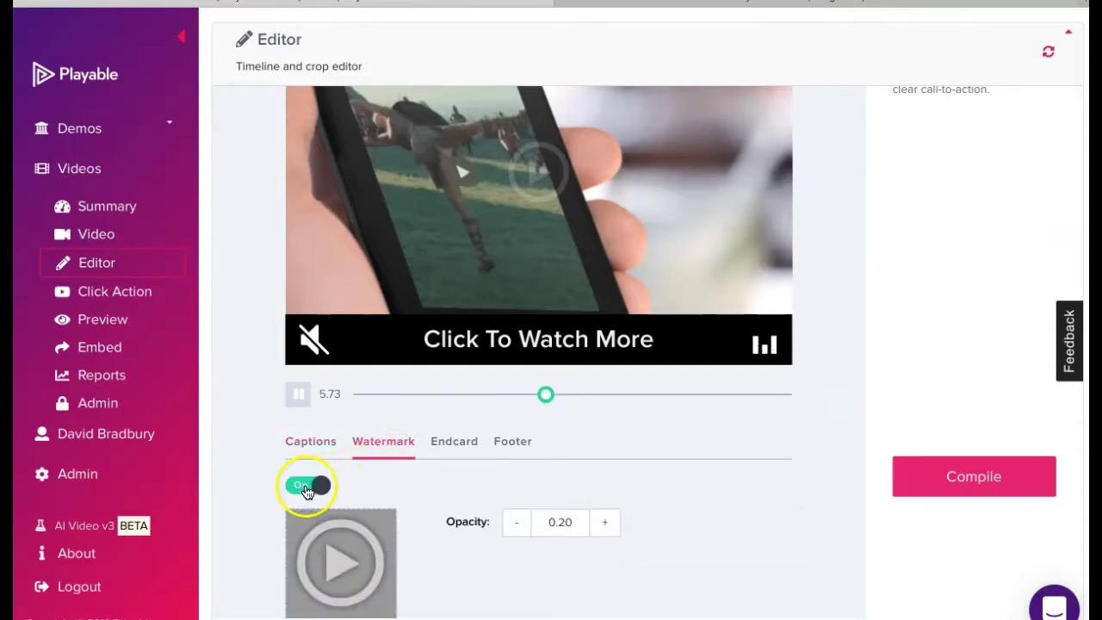
{"action": "left_click", "coordinate": [445, 443]}
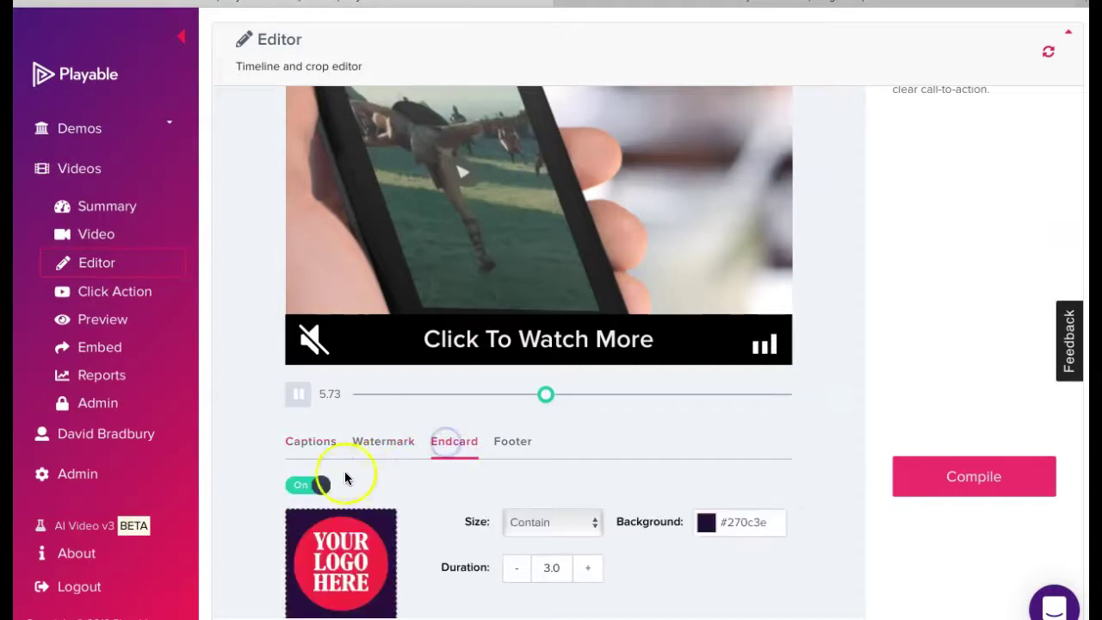
{"action": "left_click", "coordinate": [508, 447]}
{"action": "left_click", "coordinate": [682, 372]}
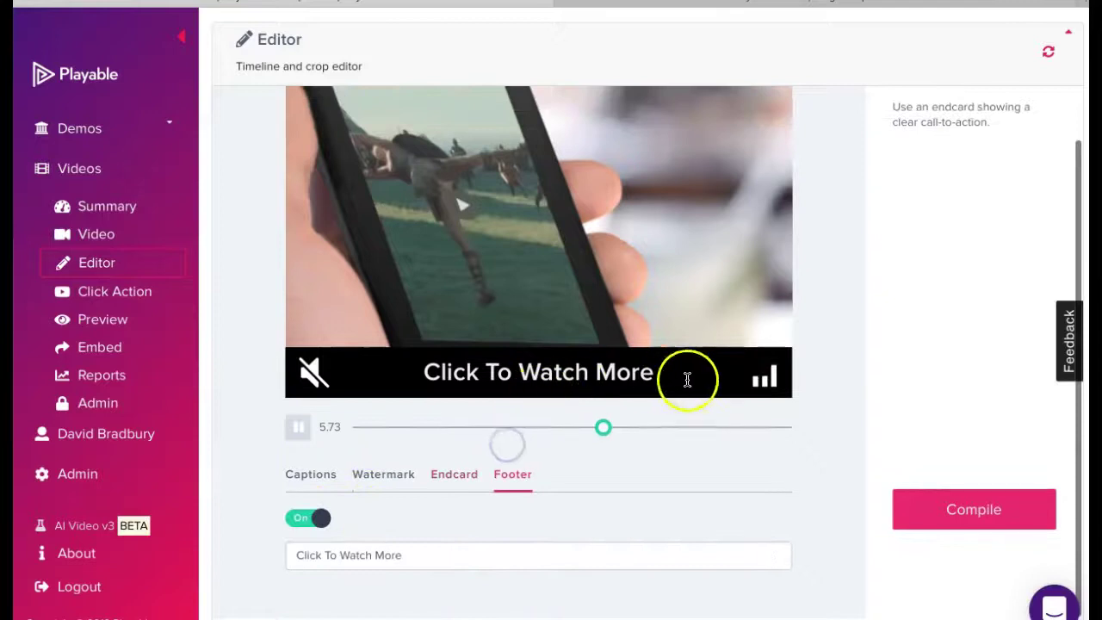
{"action": "type", "text": "\\\\"}
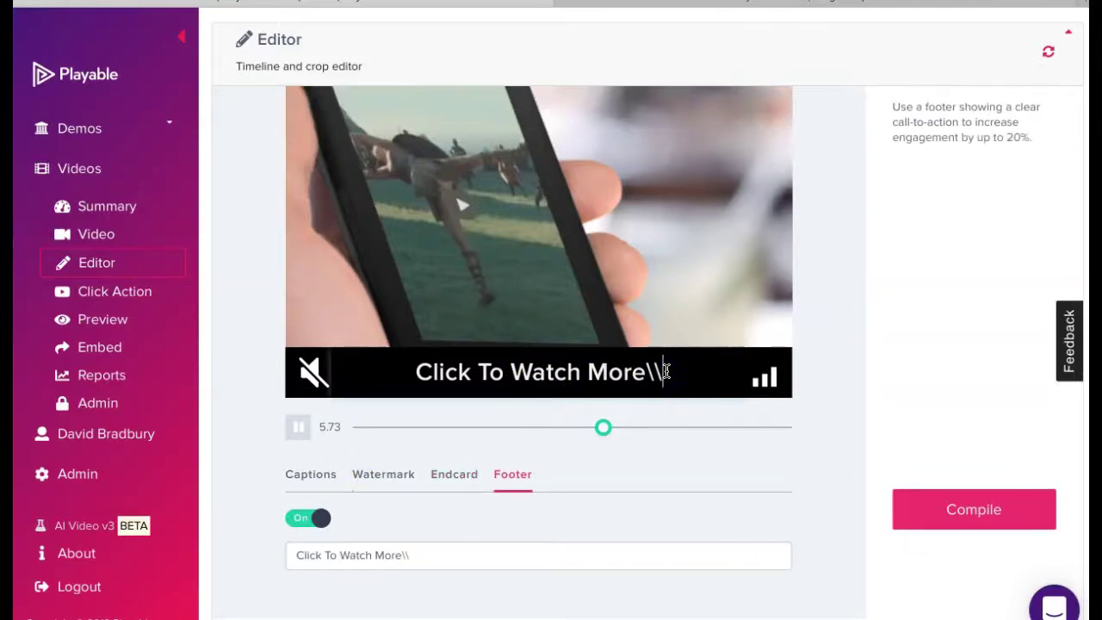
{"action": "key", "text": "BackSpace"}
{"action": "key", "text": "BackSpace"}
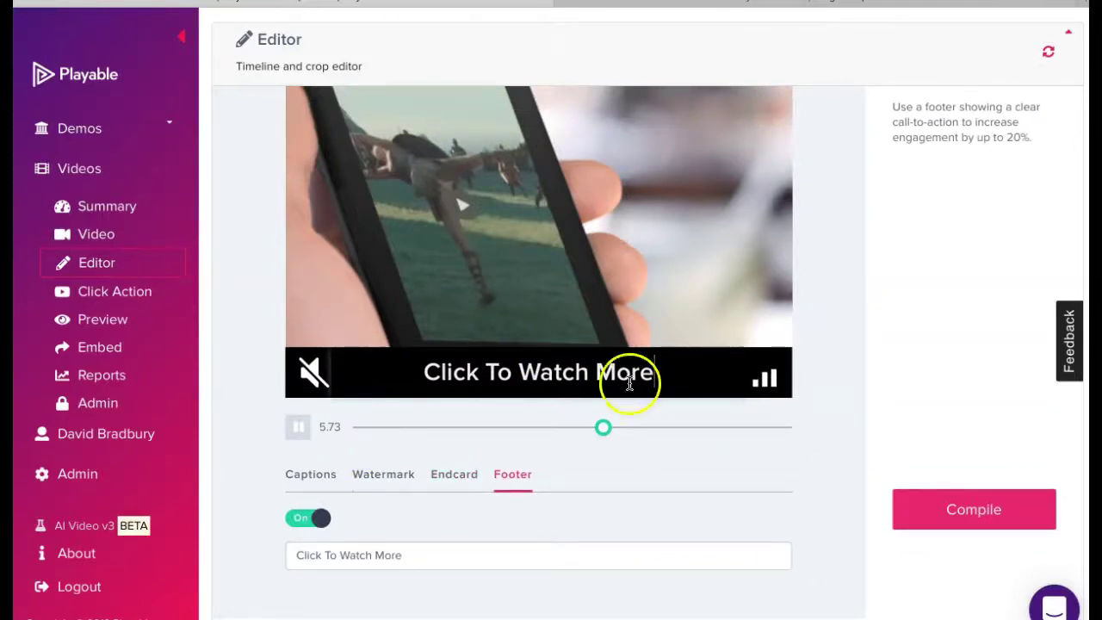
Step: Compile the video, preview it in the Gmail template, then open the Embed Video page
{"action": "left_click", "coordinate": [904, 516]}
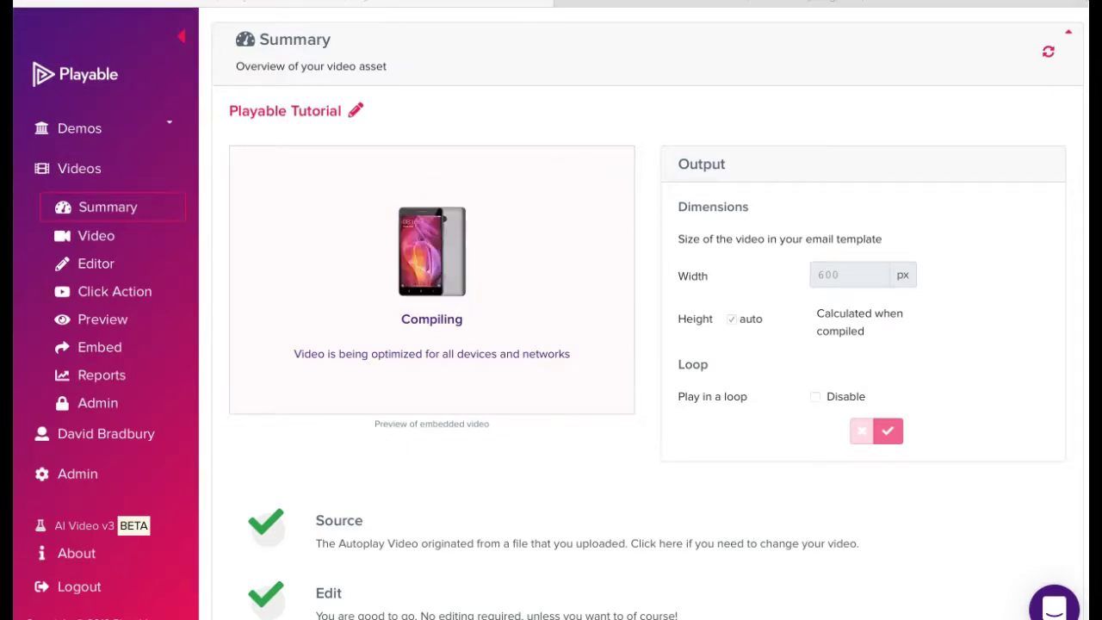
{"action": "left_click", "coordinate": [103, 319]}
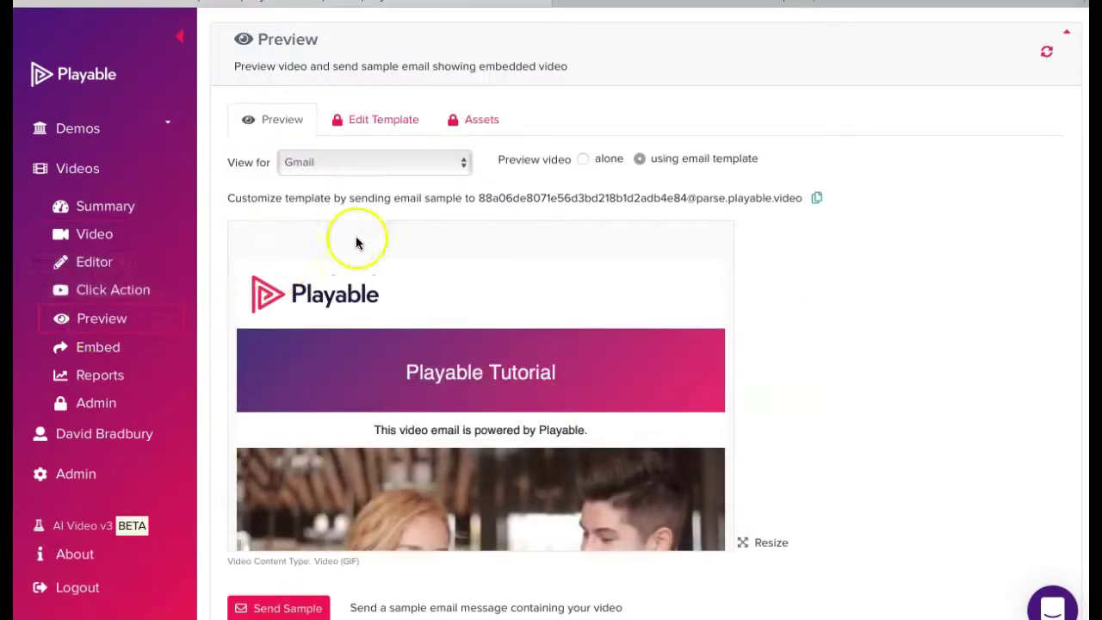
{"action": "left_click", "coordinate": [461, 163]}
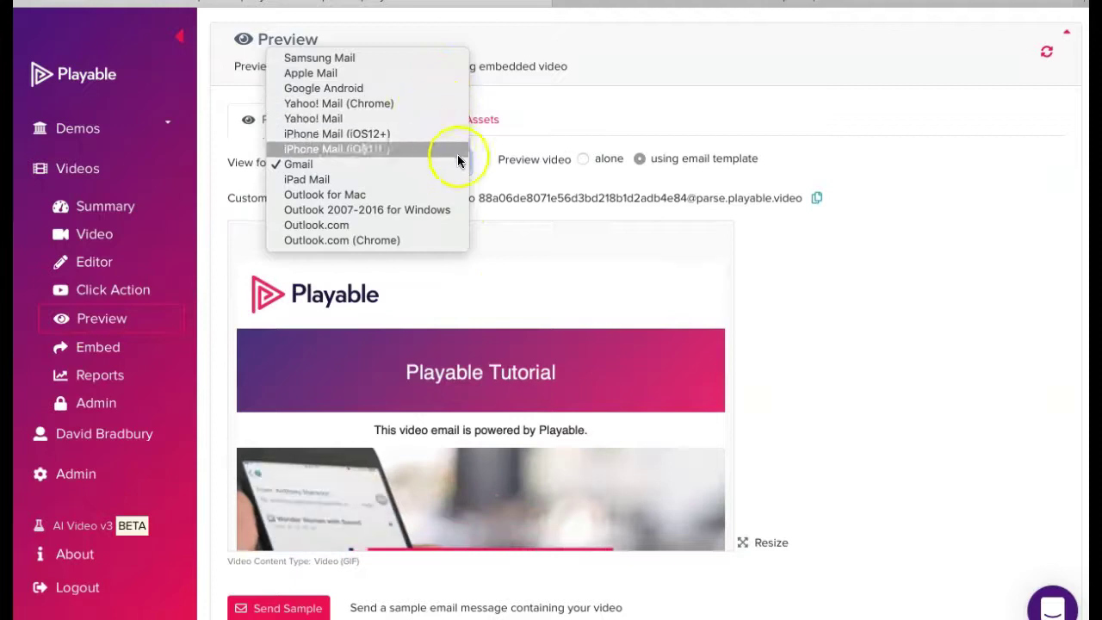
{"action": "left_click", "coordinate": [300, 608]}
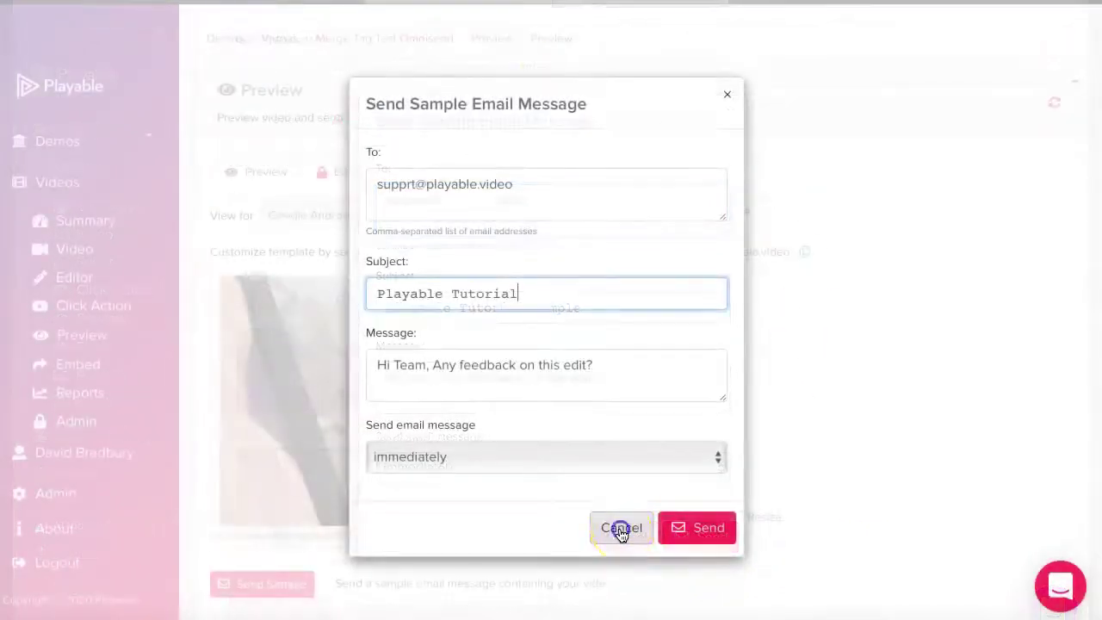
{"action": "left_click", "coordinate": [620, 528]}
{"action": "left_click", "coordinate": [61, 365]}
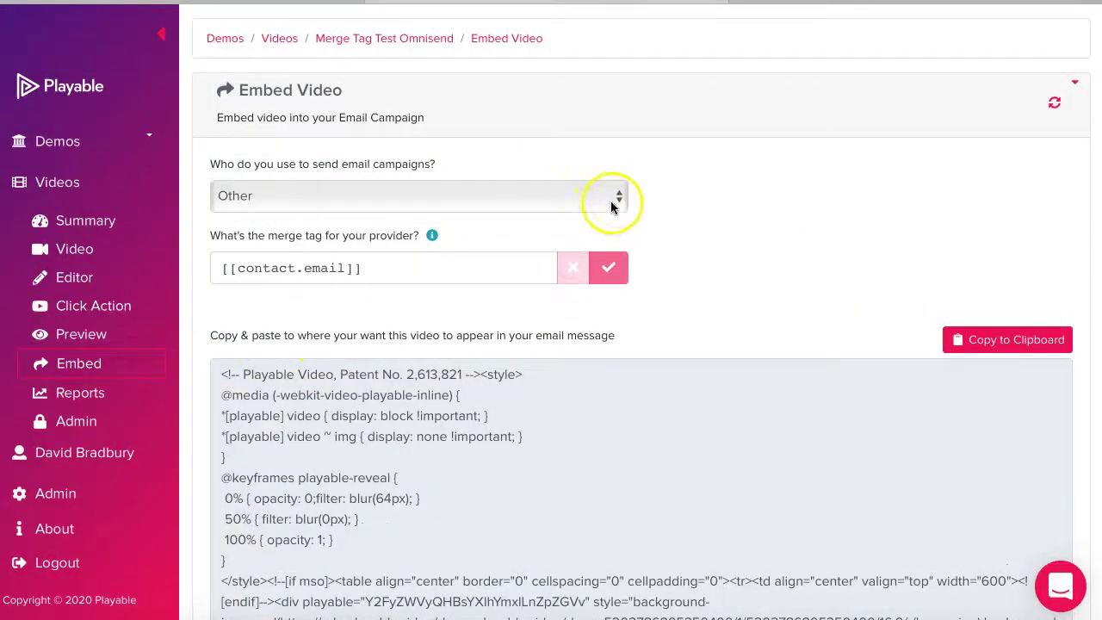
Step: Set the email provider to Omnisend, copy the embed code, and return to Omnisend's editor
{"action": "left_click", "coordinate": [611, 207]}
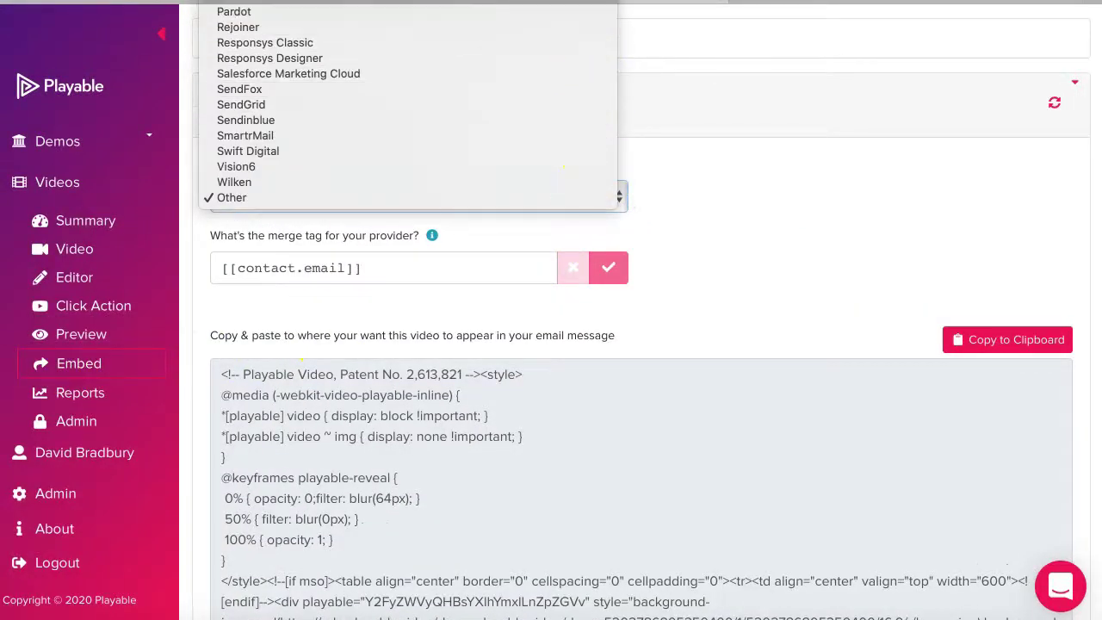
{"action": "left_click", "coordinate": [1020, 337]}
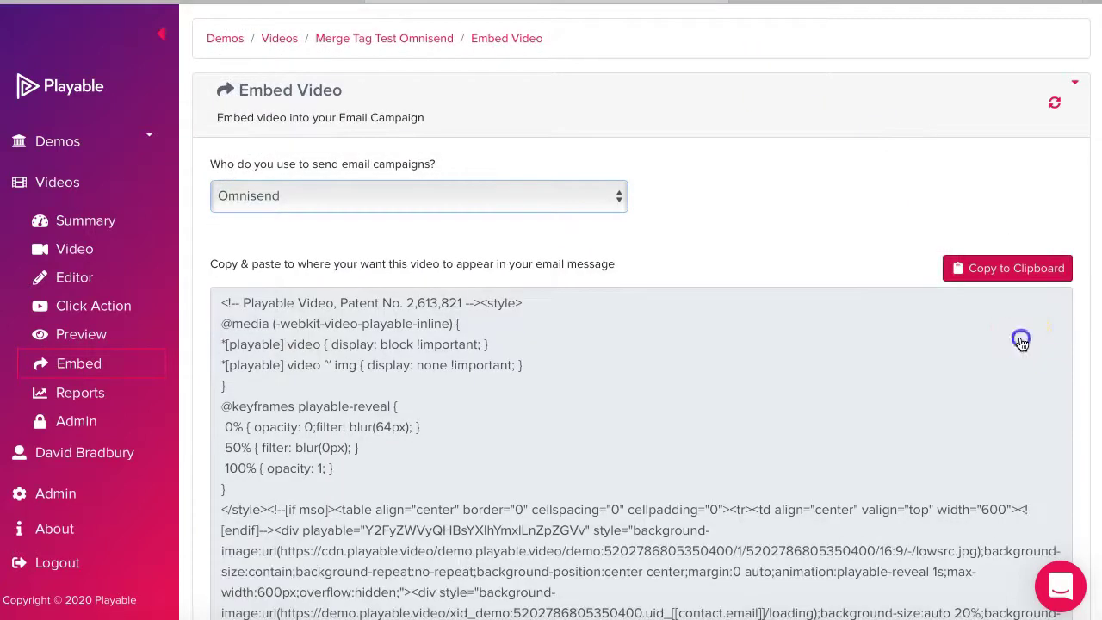
{"action": "left_click", "coordinate": [1021, 268]}
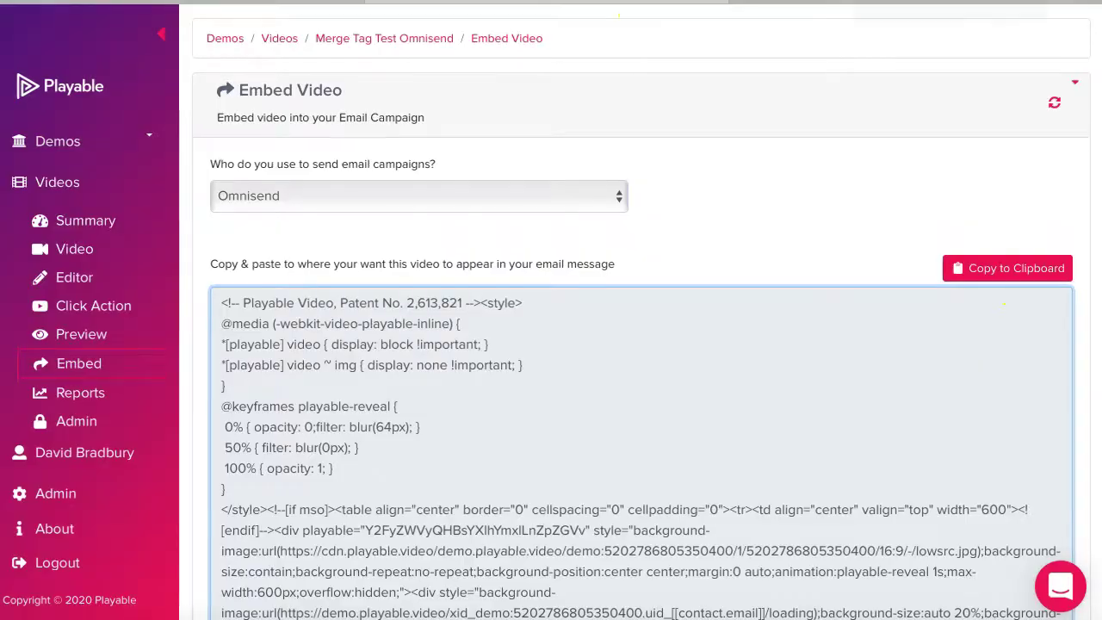
{"action": "left_click", "coordinate": [779, 2]}
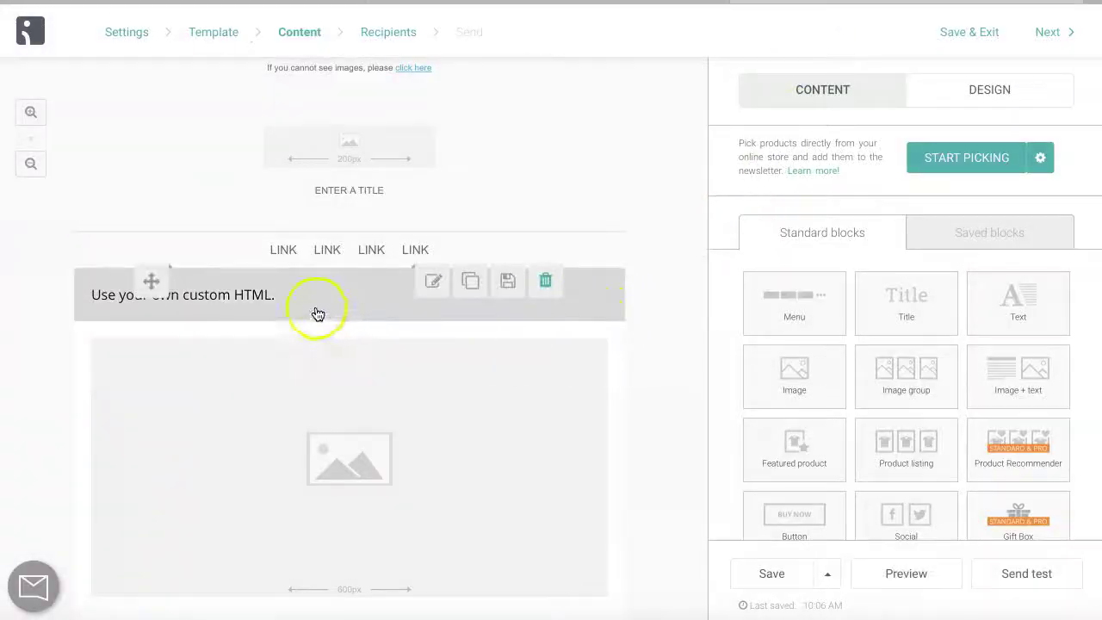
Step: Replace the HTML block's placeholder code with the copied Playable embed code
{"action": "left_click", "coordinate": [272, 301]}
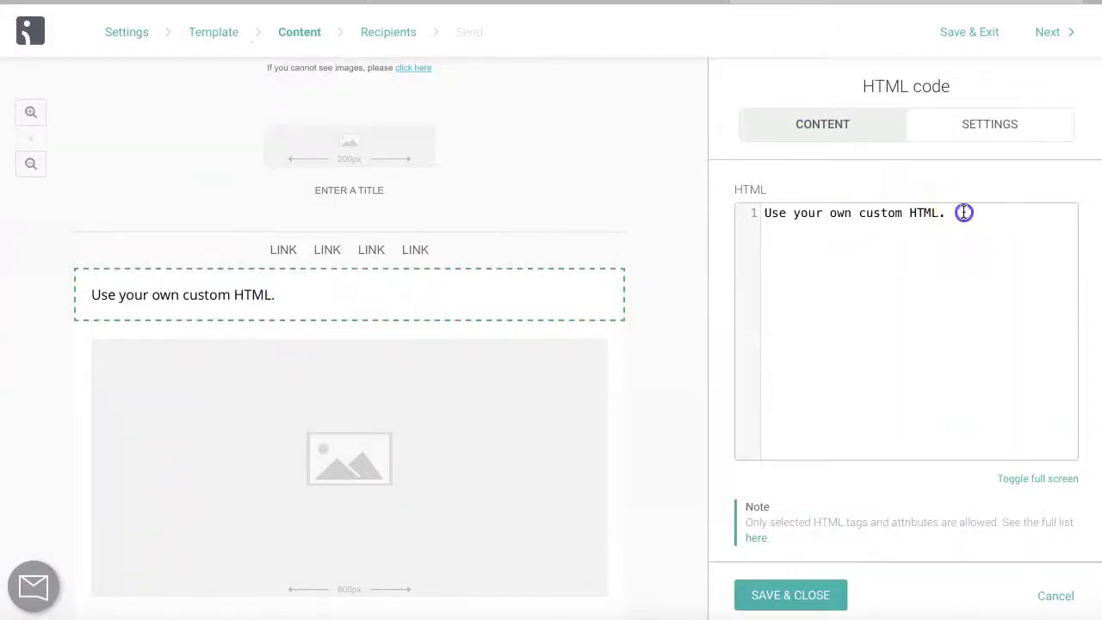
{"action": "left_click_drag", "start_coordinate": [963, 212], "coordinate": [763, 212]}
{"action": "key", "text": "BackSpace"}
{"action": "key", "text": "ctrl+v"}
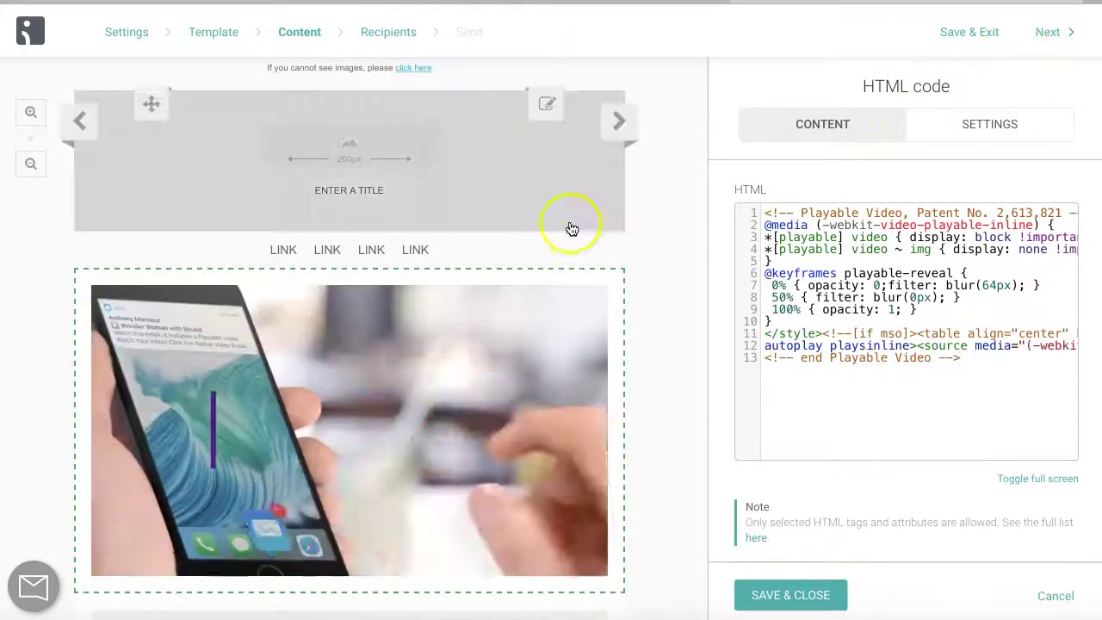
{"action": "scroll", "coordinate": [568, 226], "scroll_direction": "down", "scroll_amount": 3}
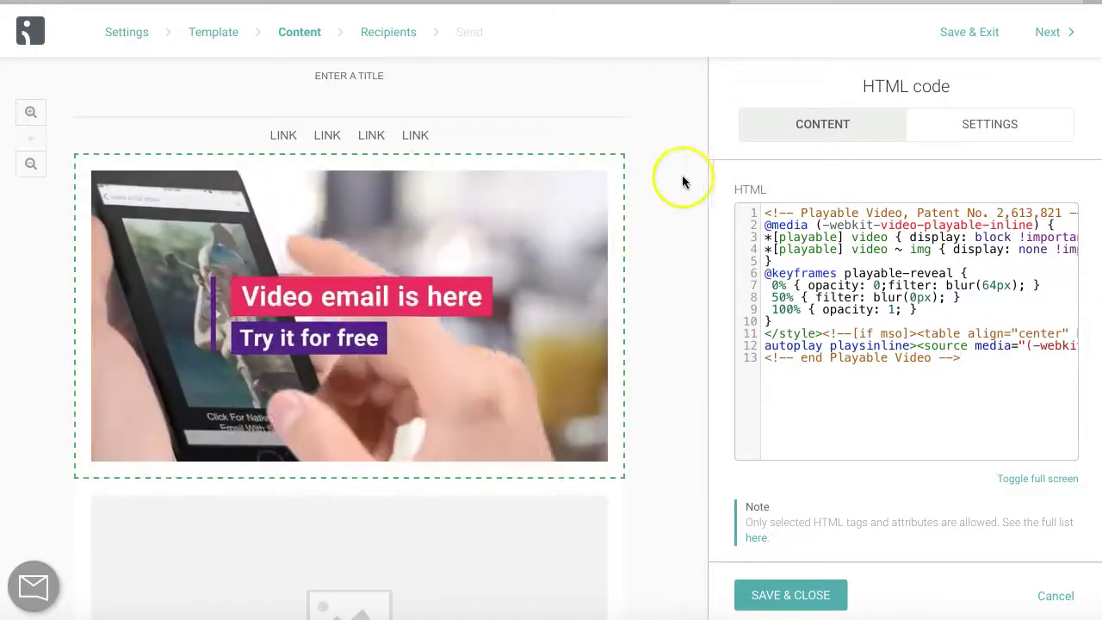